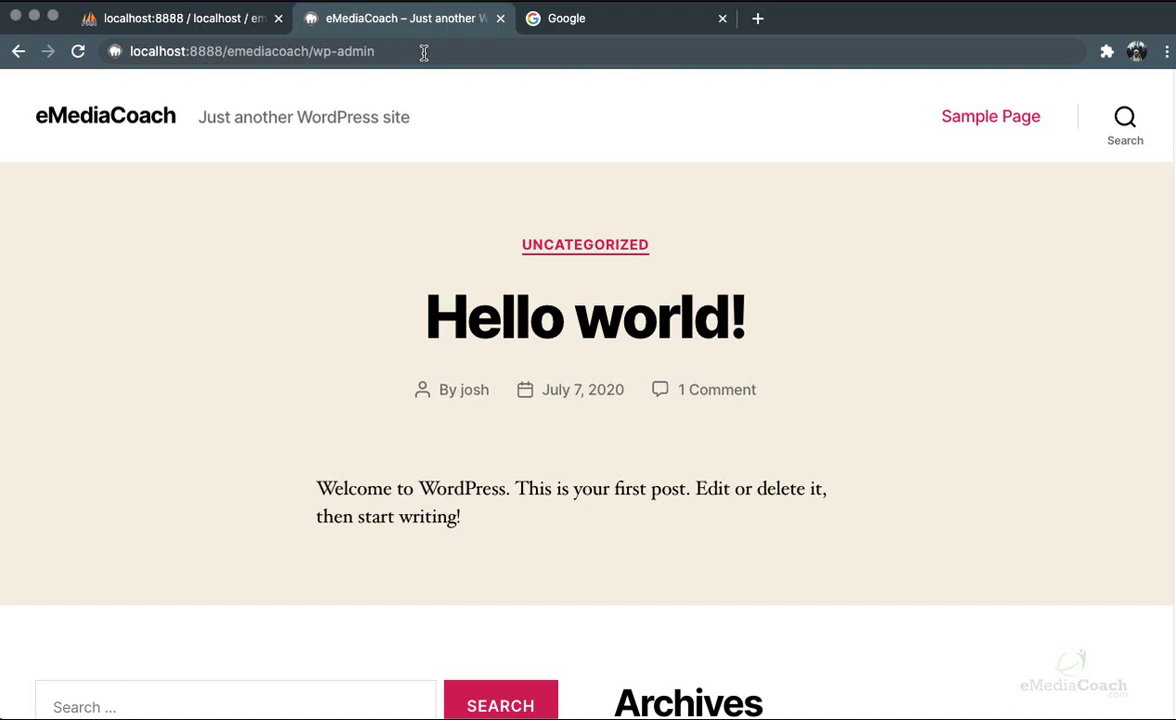
- Confirm wp-admin lands on the 404 page, then log in via the custom login page
click(424, 53)
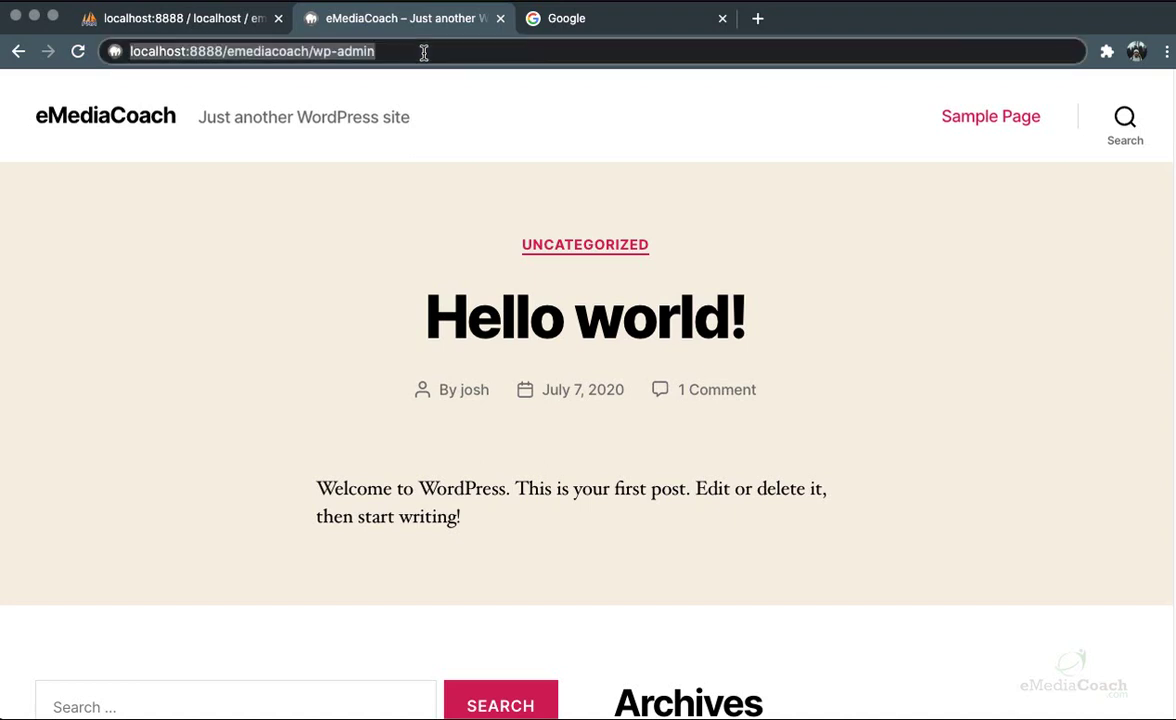
key(Return)
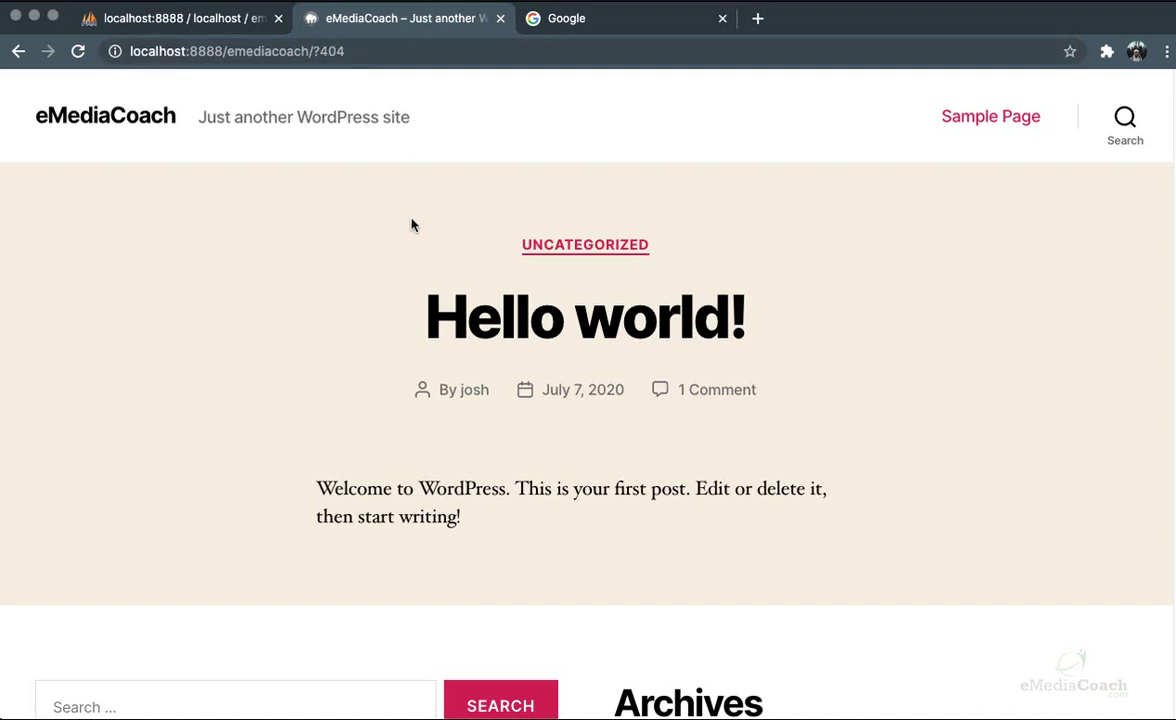
click(585, 22)
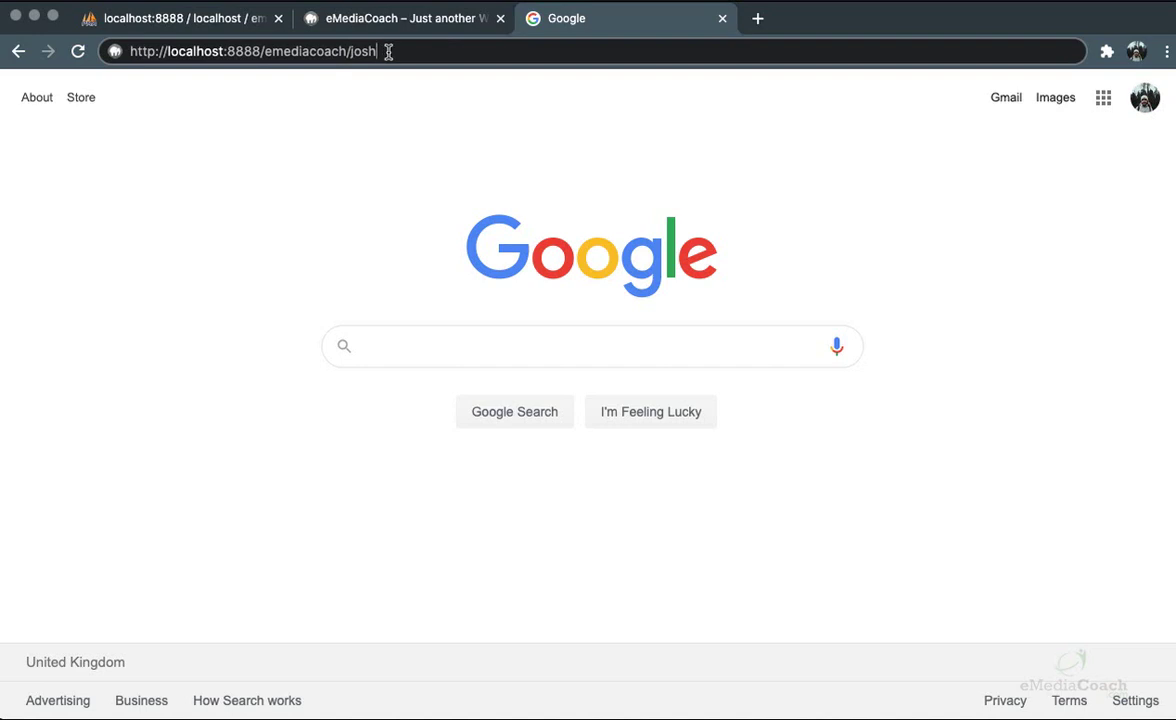
key(Return)
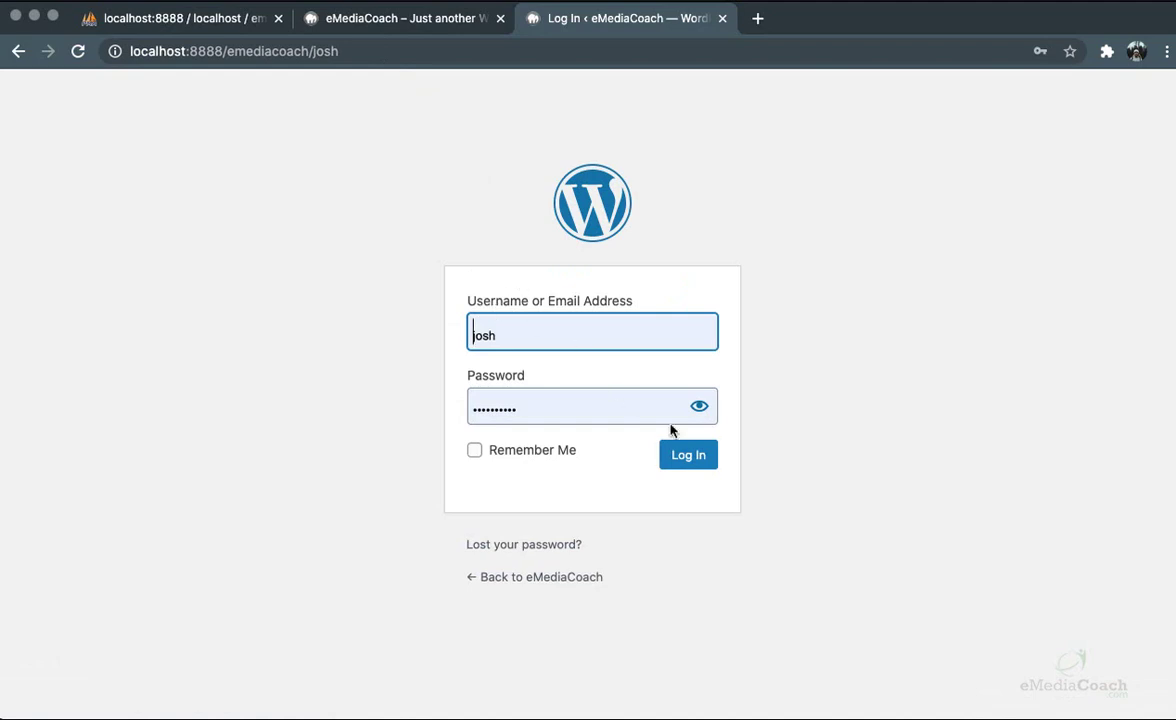
click(690, 458)
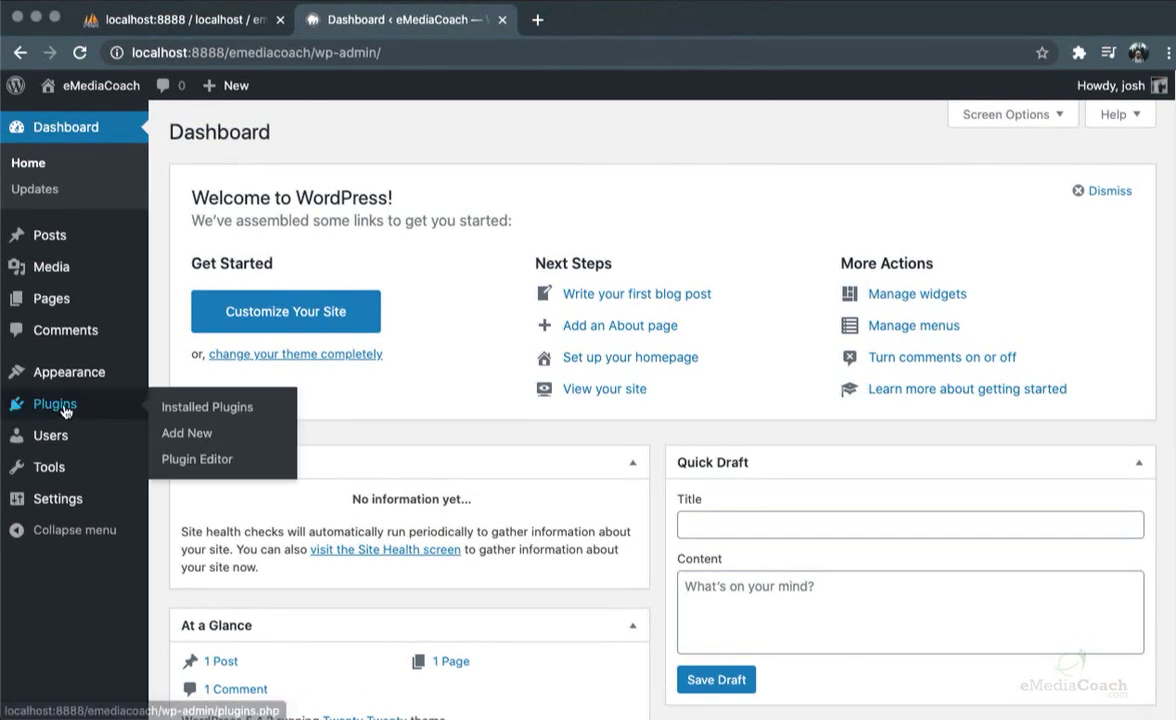
mouse_move(52, 404)
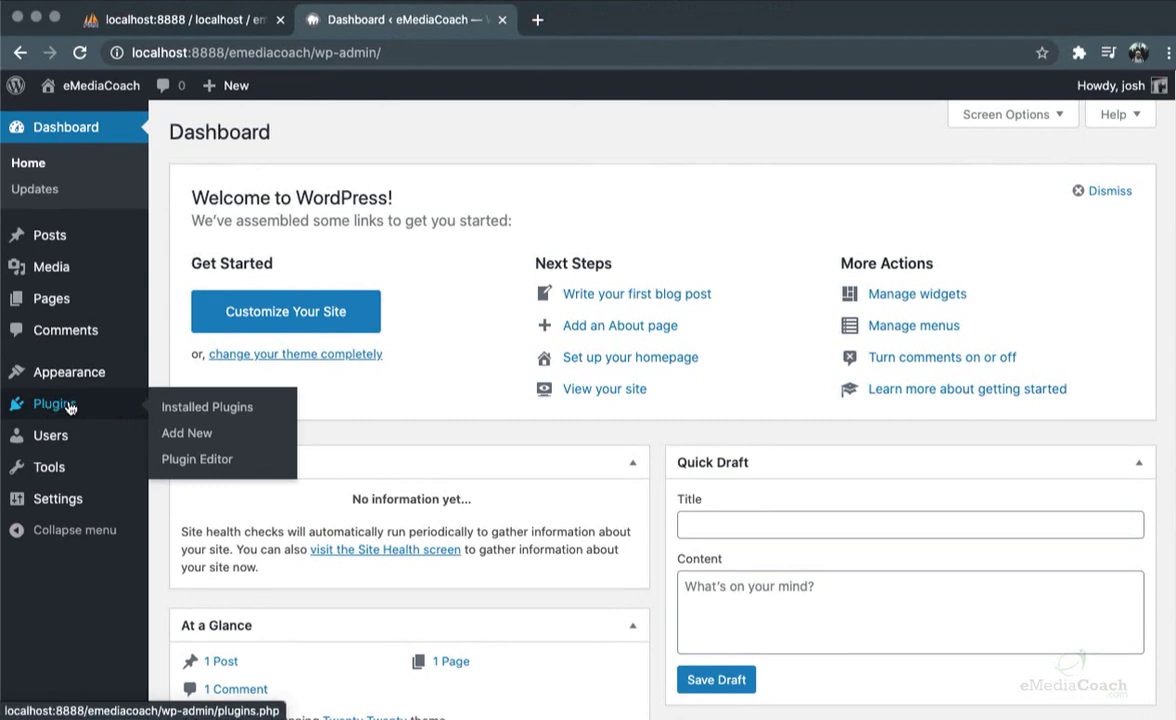
- Search Add New plugins for 'wps', then install and activate WPS Hide Login
click(194, 438)
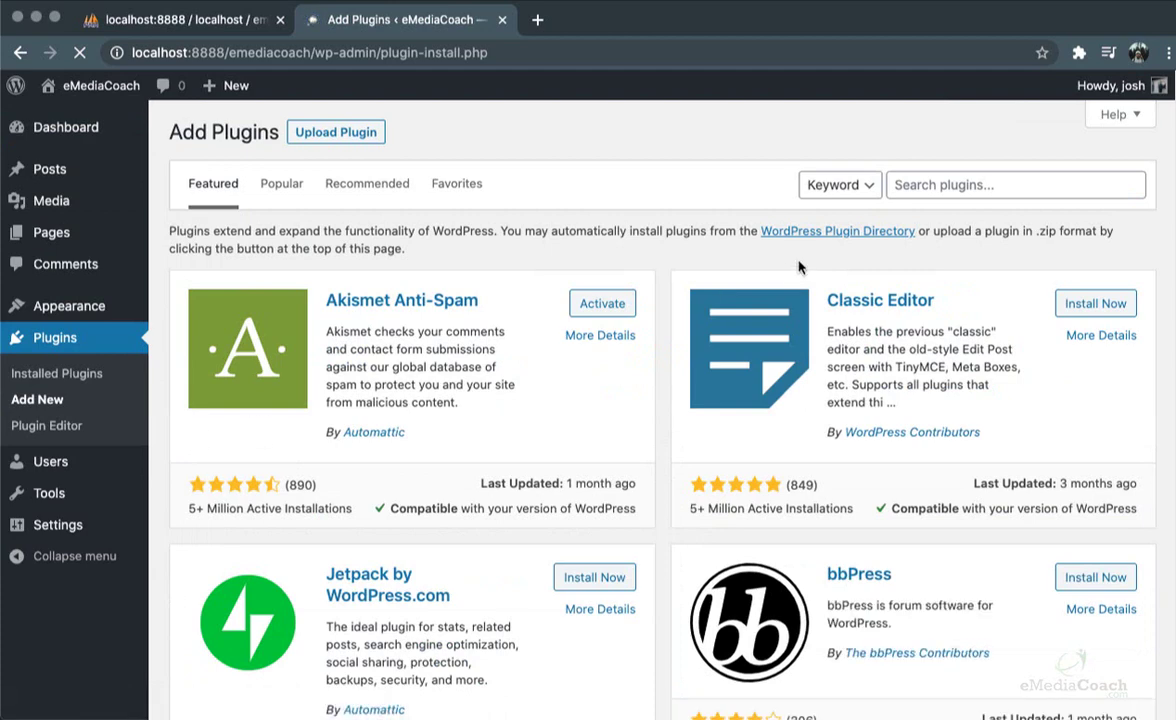
click(924, 186)
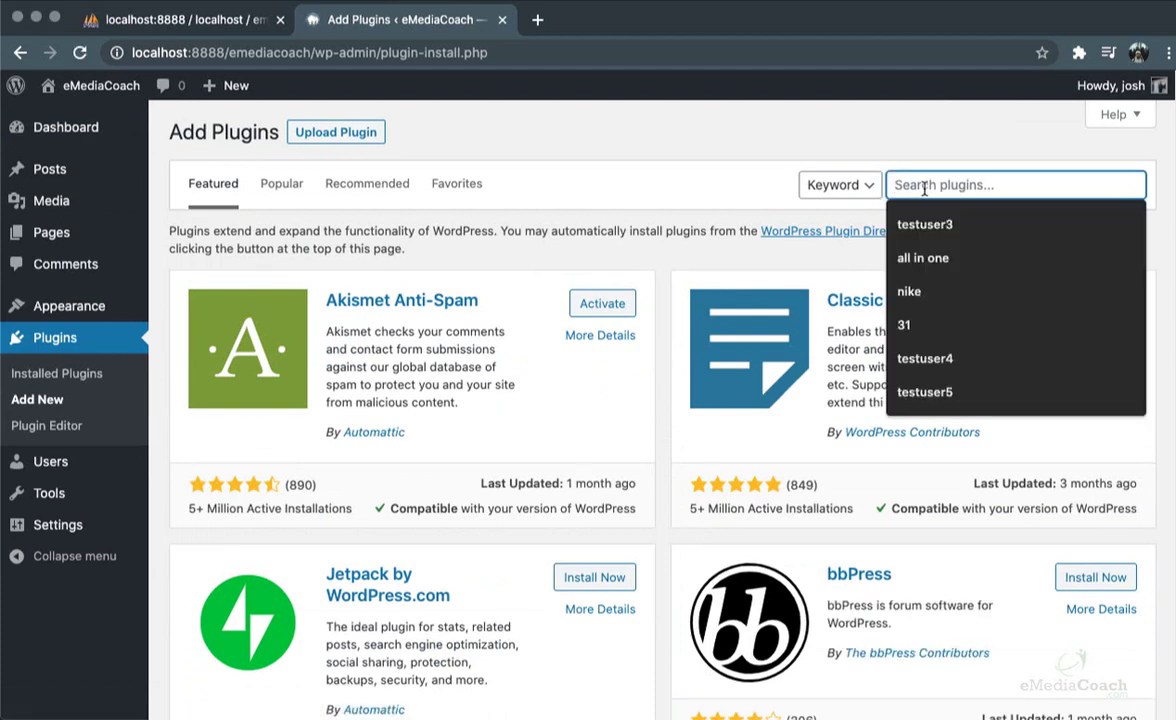
text(wps)
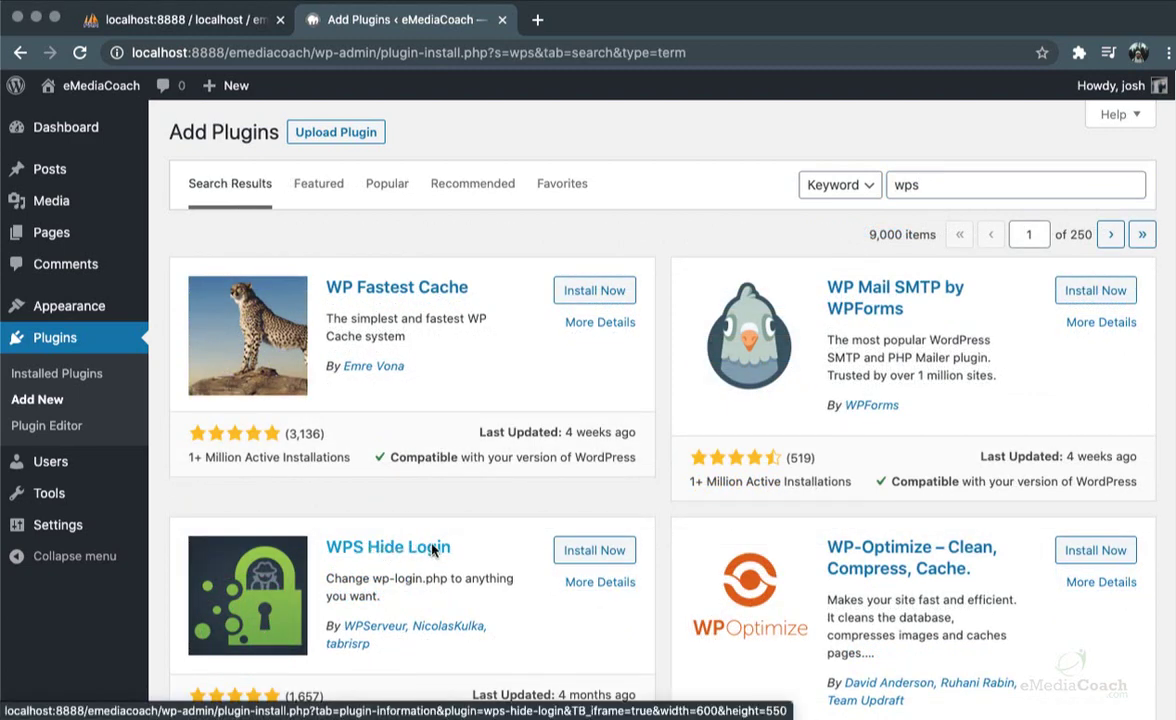
click(604, 552)
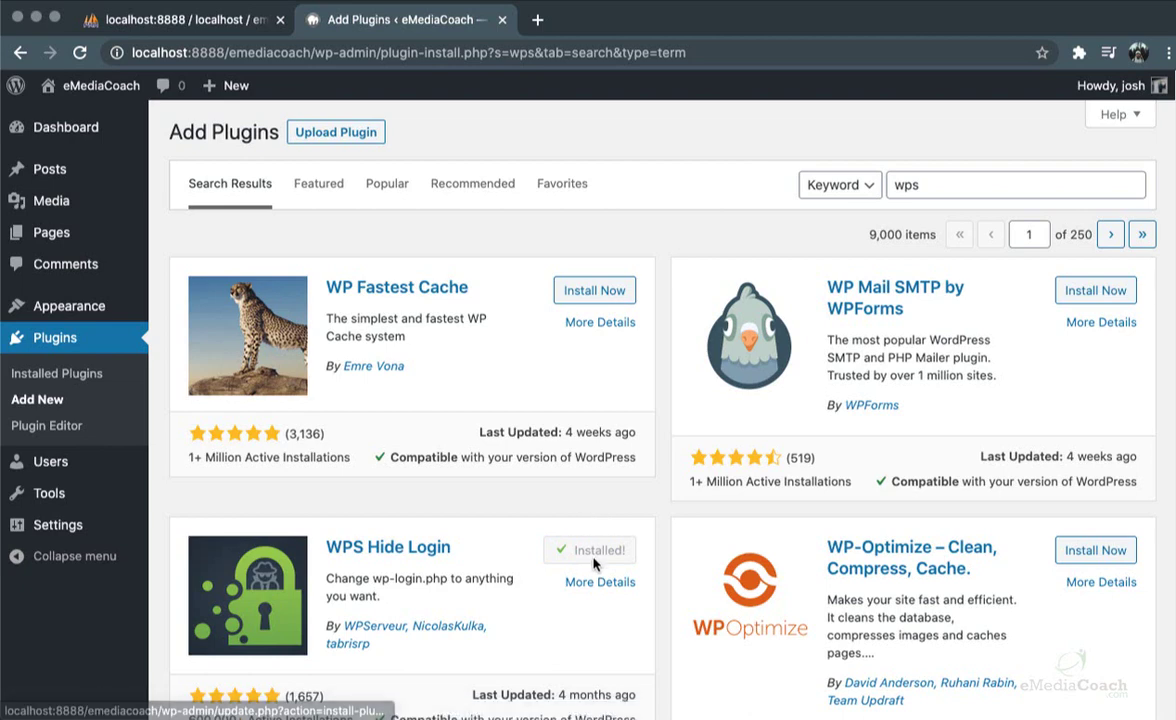
click(593, 556)
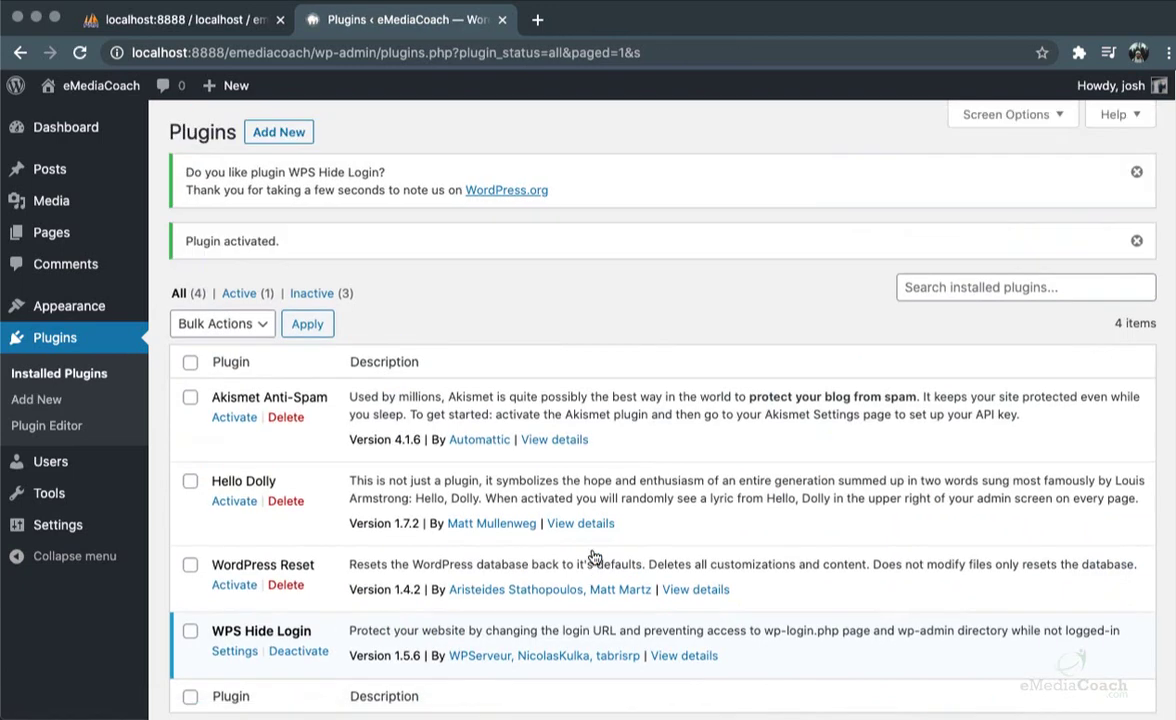
- In WPS Hide Login settings, replace the Login url slug with 'josh'
scroll(594, 556, down, 1)
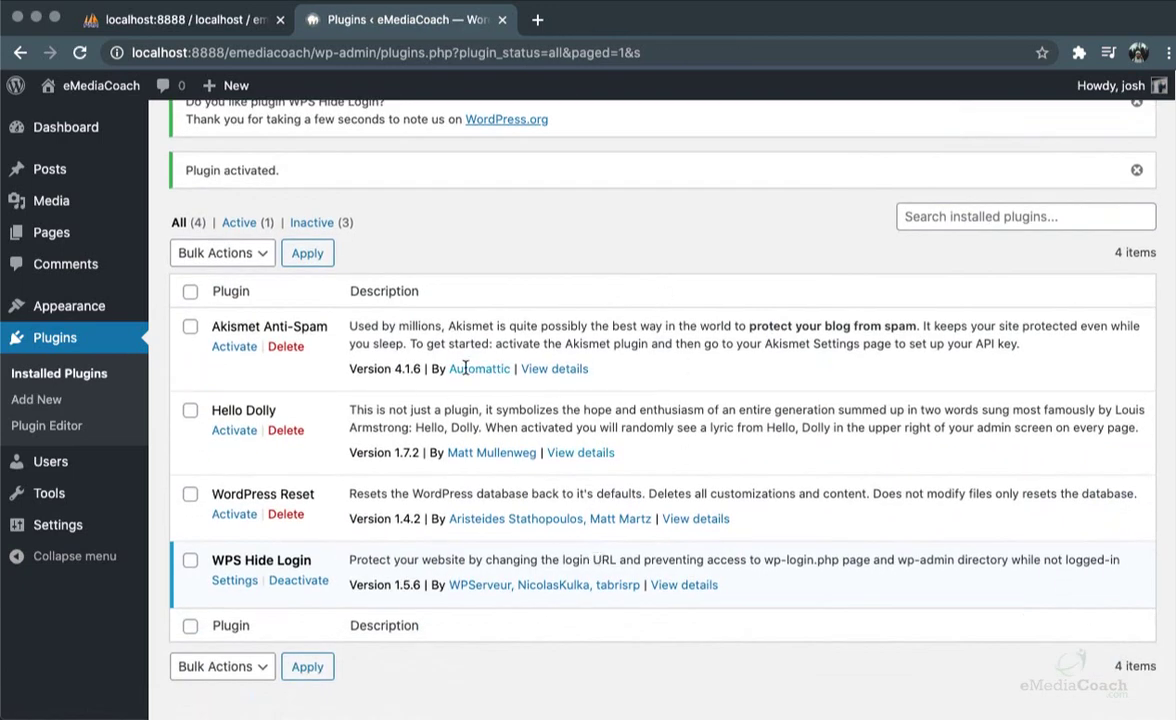
mouse_move(57, 525)
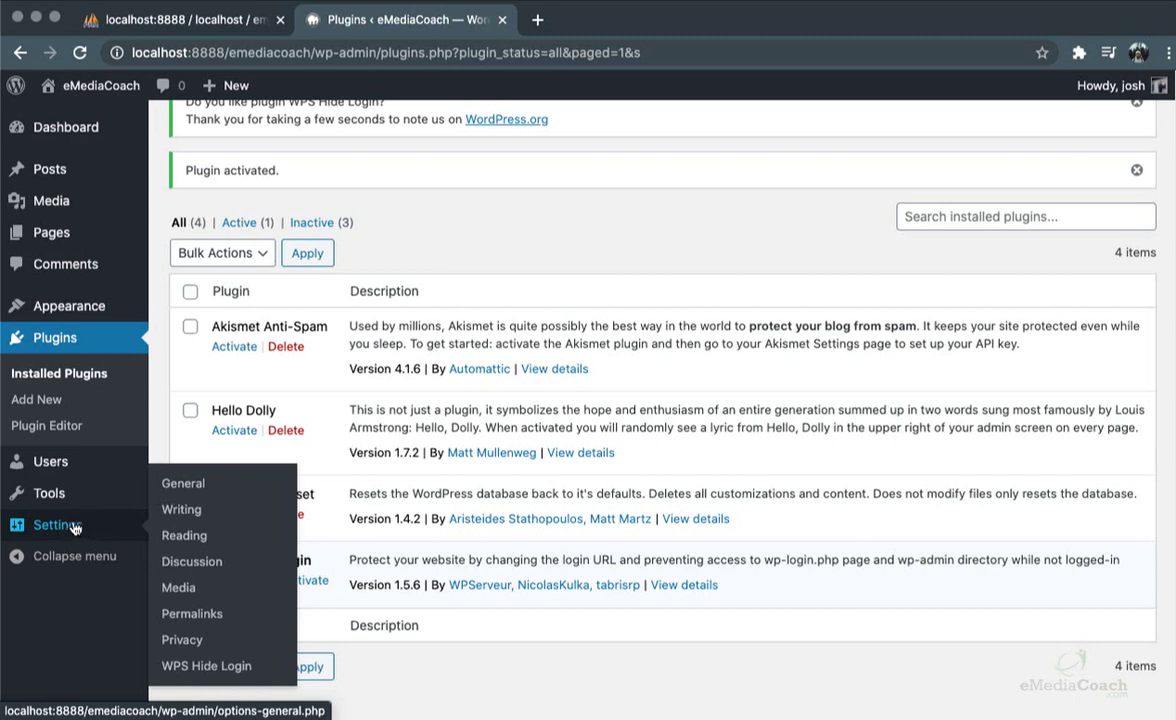
click(225, 667)
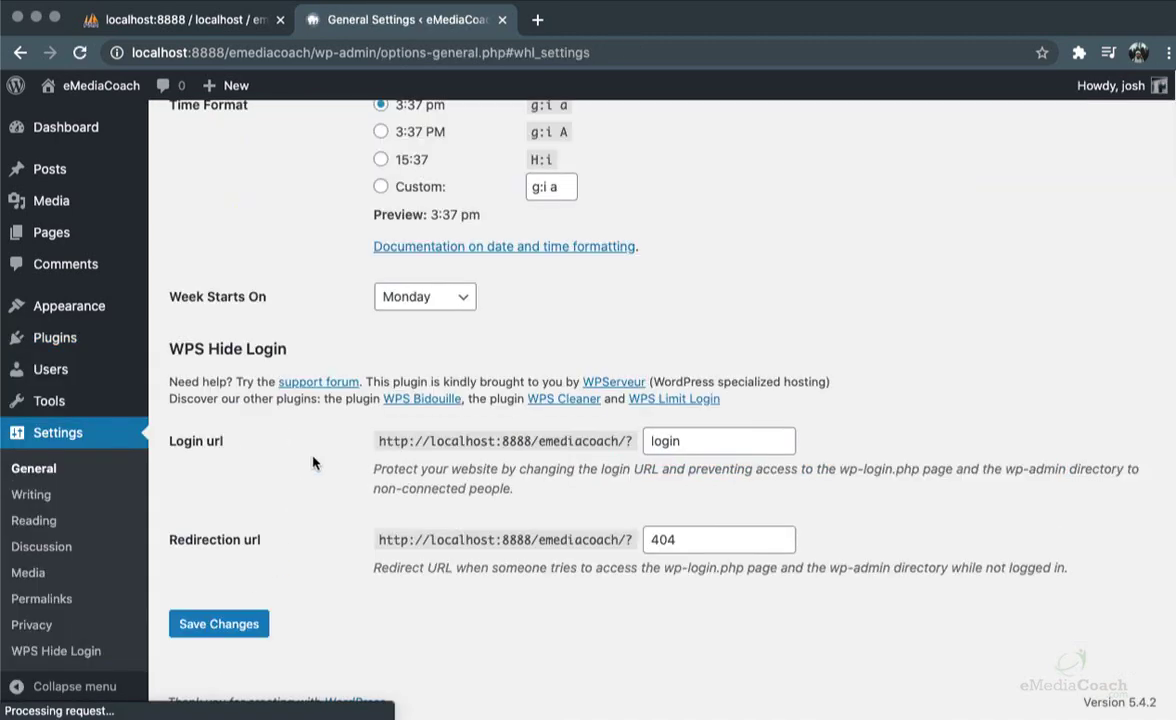
scroll(316, 405, up, 1)
scroll(316, 405, up, 5)
scroll(316, 405, down, 5)
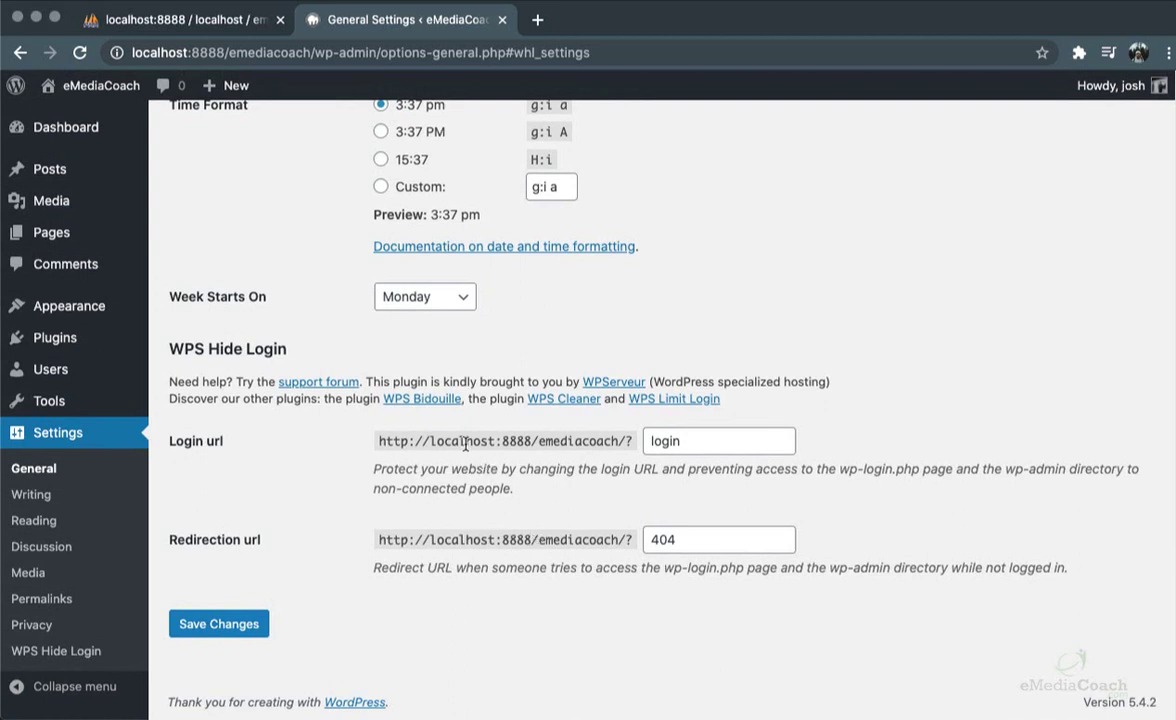
click(693, 440)
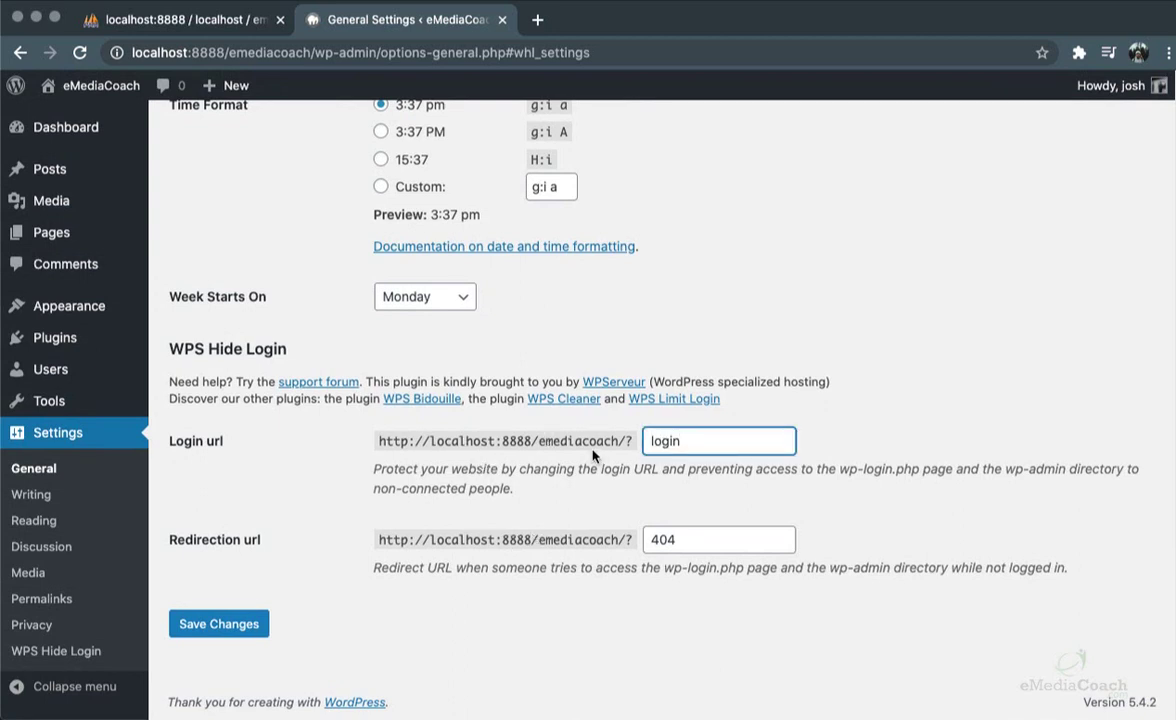
double_click(679, 441)
text(josh)
click(605, 443)
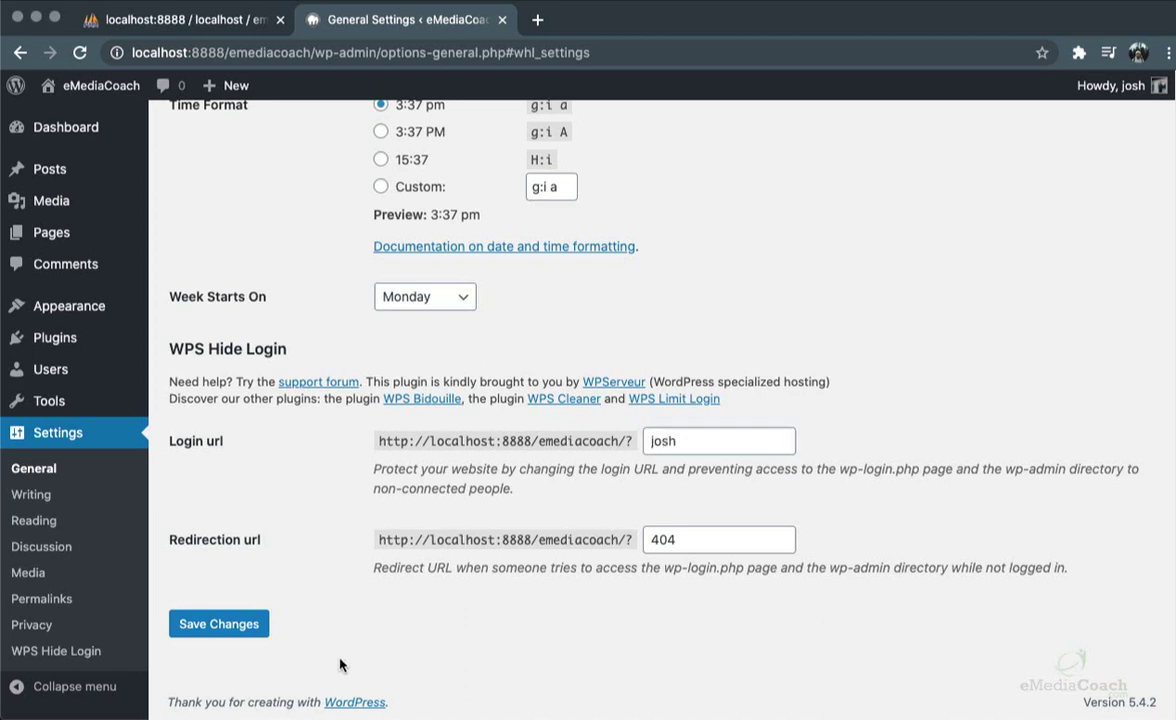
- Save the 'josh' login slug, log out, and load localhost:8888/emediacoach/wp-admin in a new tab
click(236, 626)
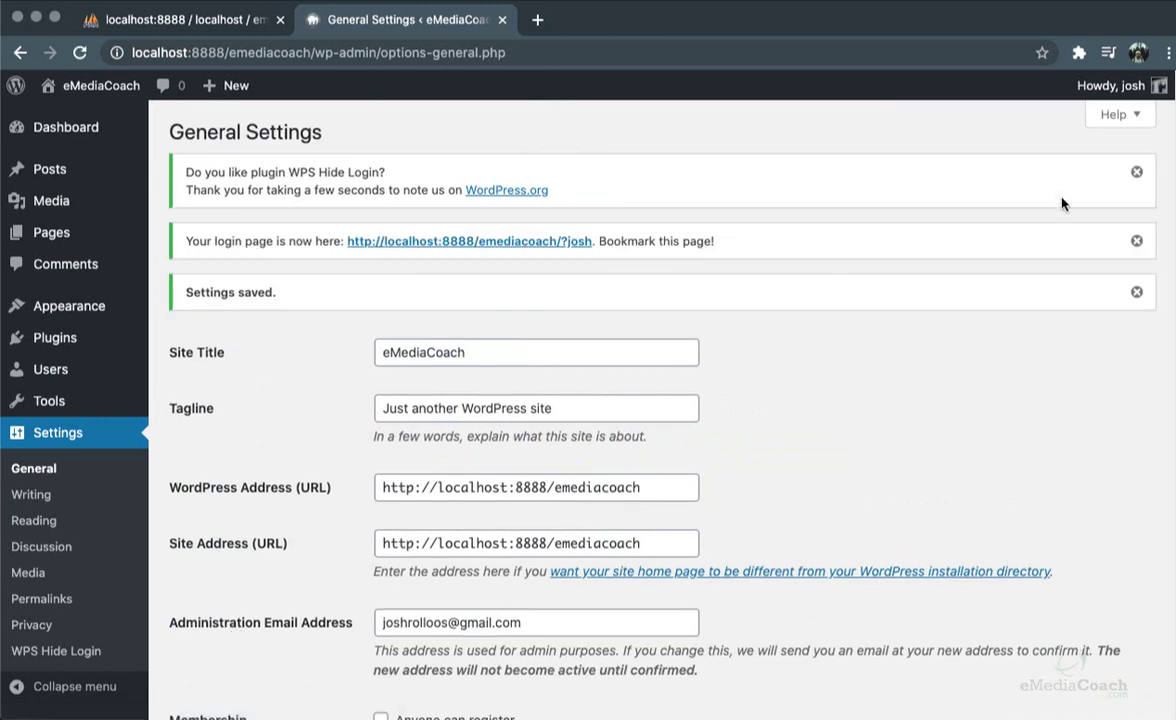
mouse_move(1115, 85)
click(1046, 181)
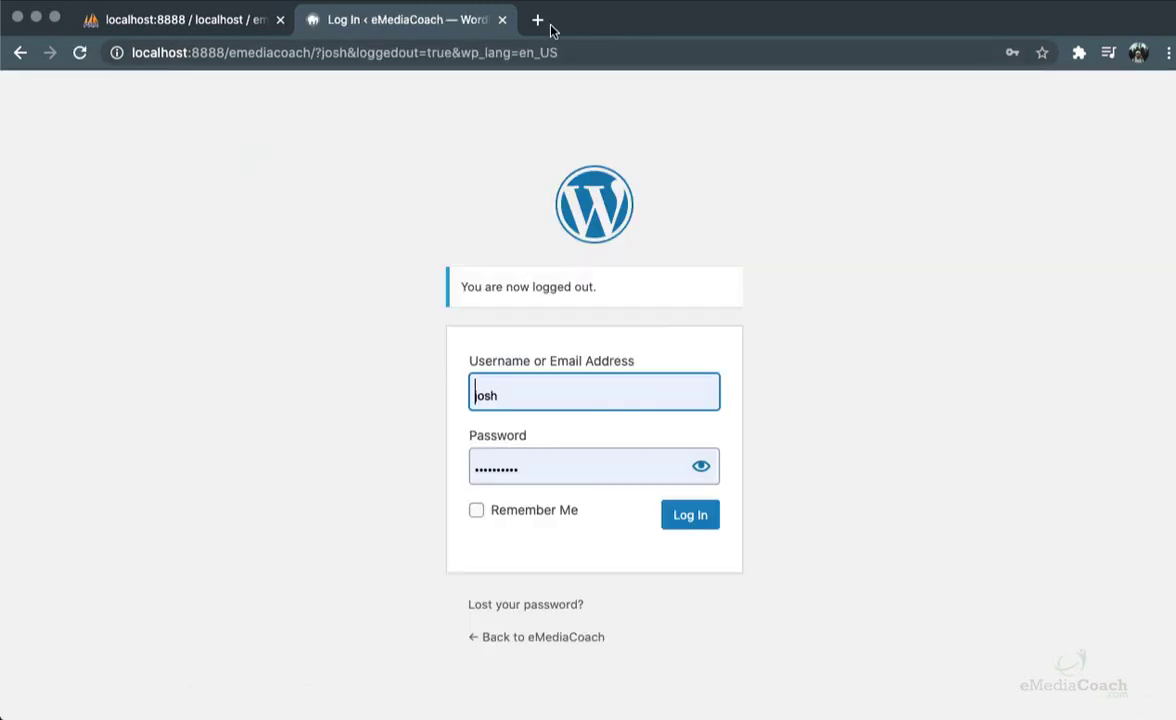
click(538, 20)
click(502, 20)
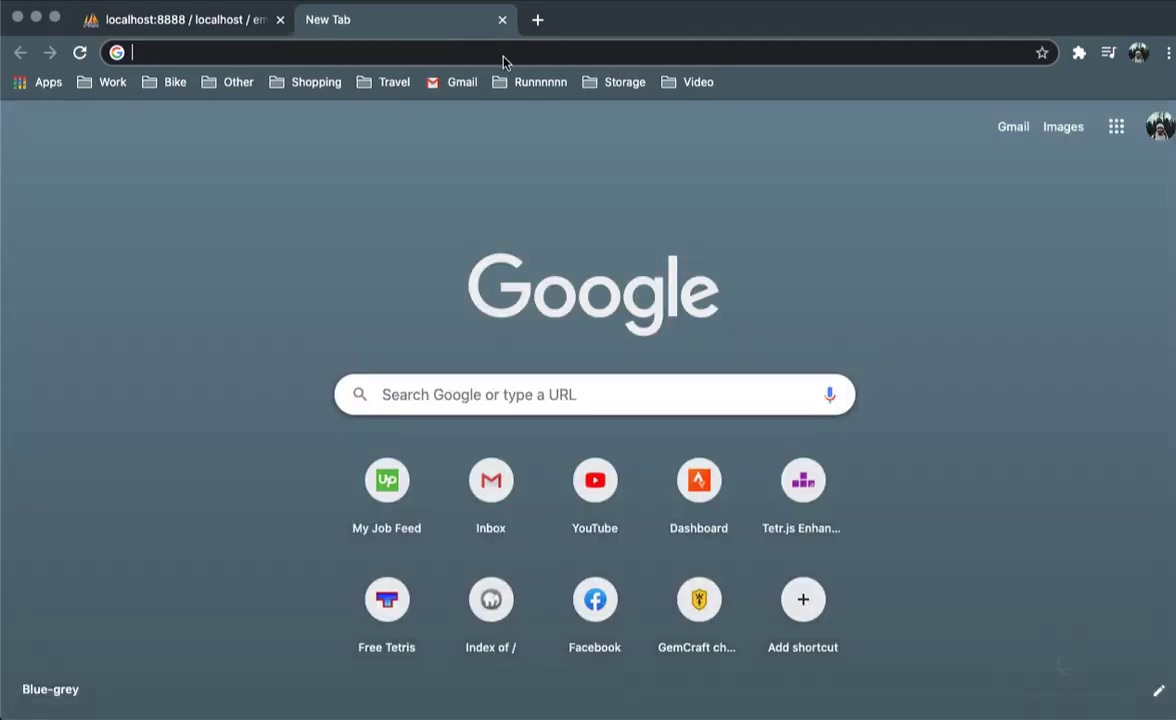
text(localhost:8888/eme)
key(BackSpace)
key(BackSpace)
text(ediacoach/wp-admin)
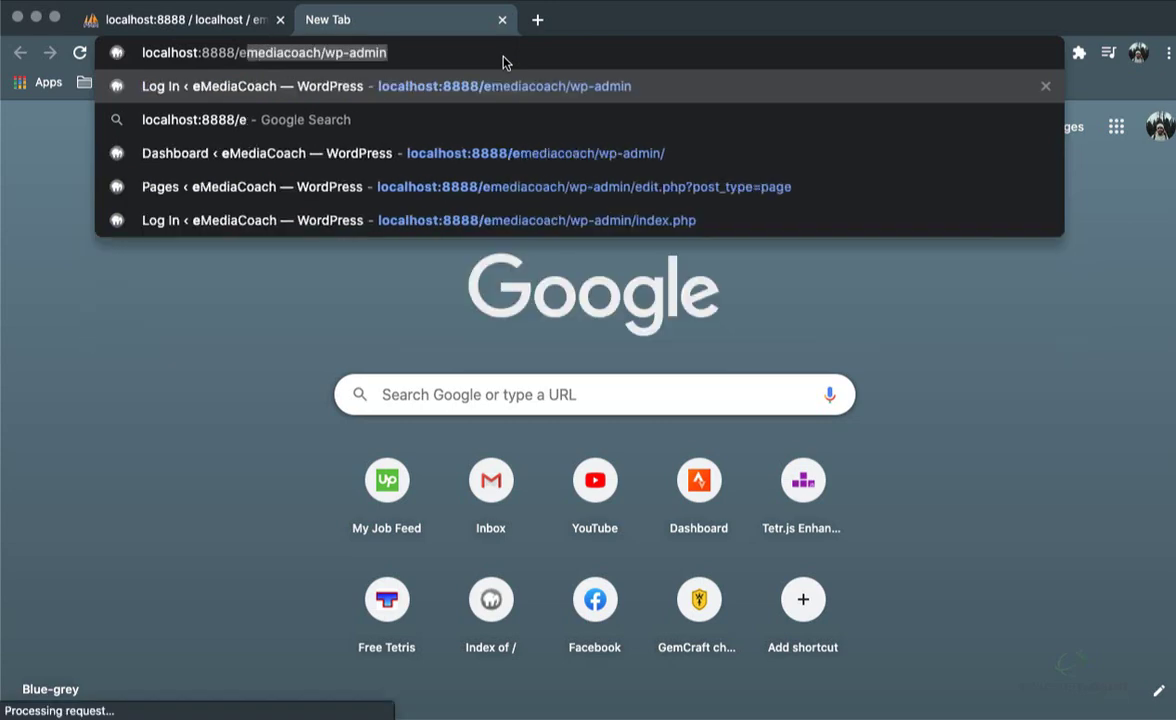
text(m)
key(Right)
key(Return)
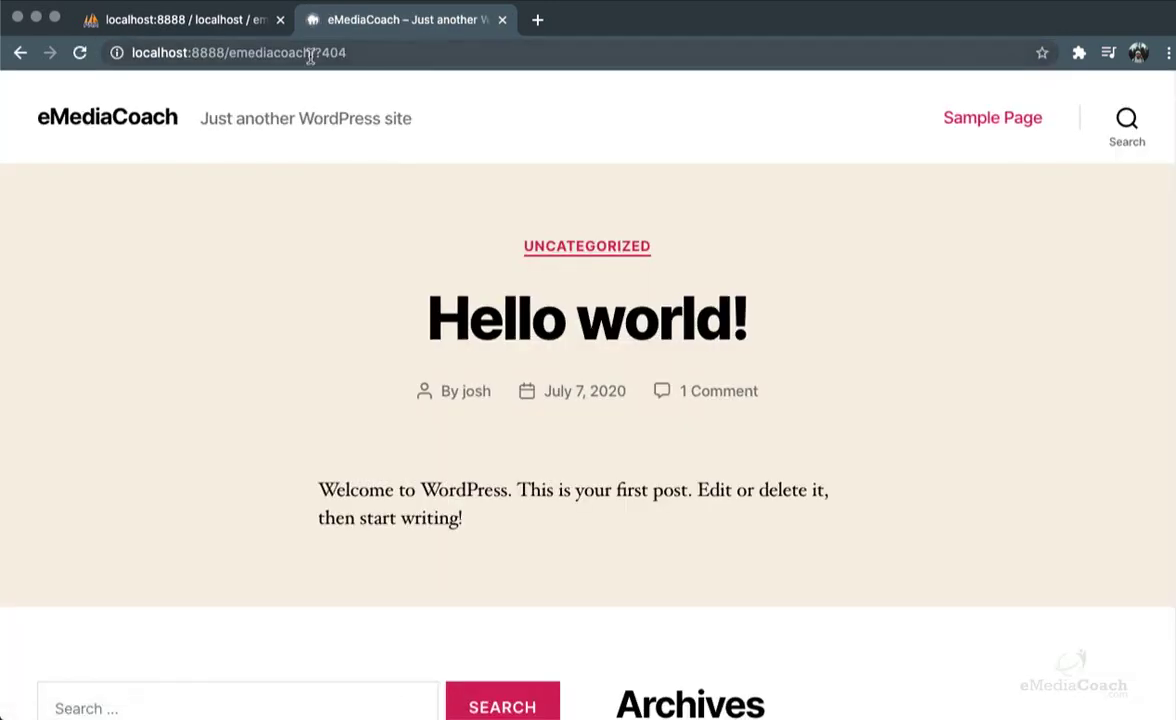
- Confirm wp-admin redirects to 404, then open the 'josh' custom login address instead
scroll(340, 300, down, 5)
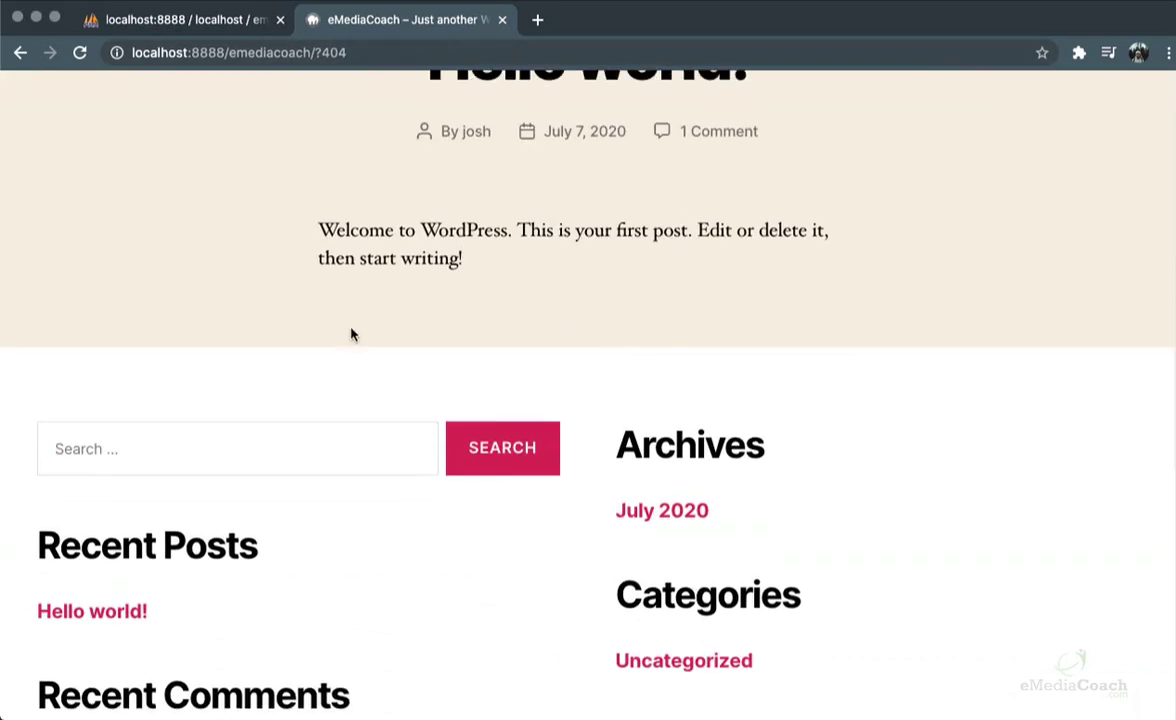
scroll(351, 334, up, 4)
scroll(351, 334, up, 2)
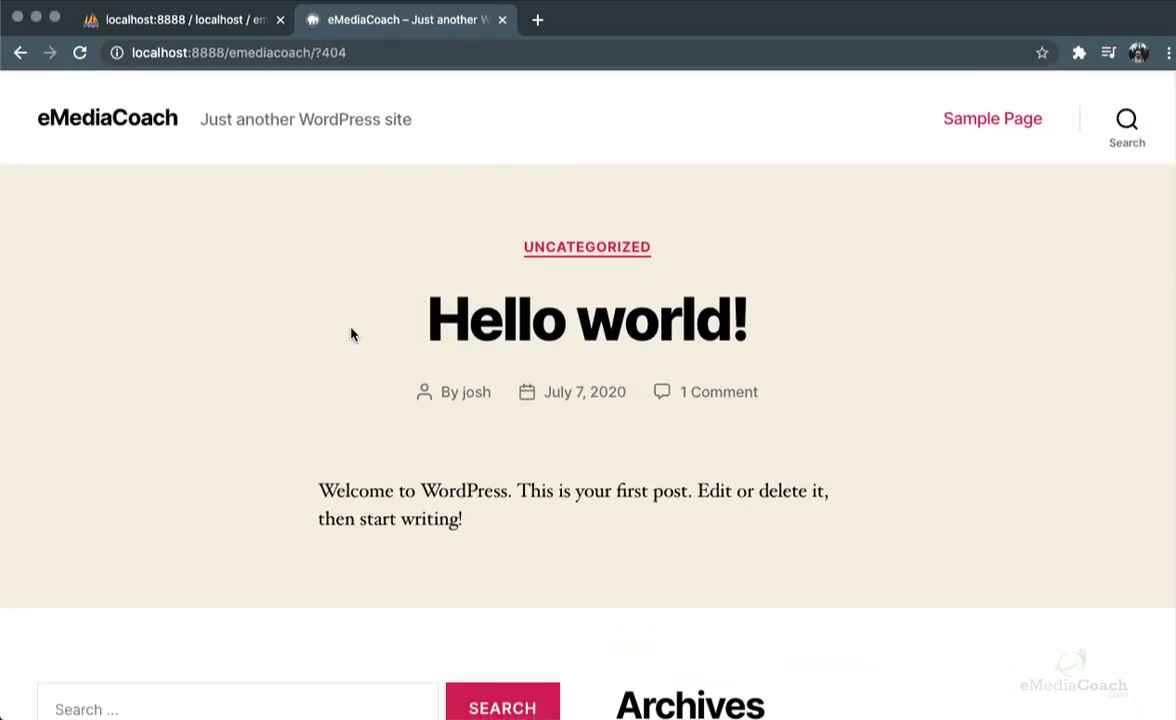
click(347, 54)
key(BackSpace)
key(BackSpace)
key(BackSpace)
key(BackSpace)
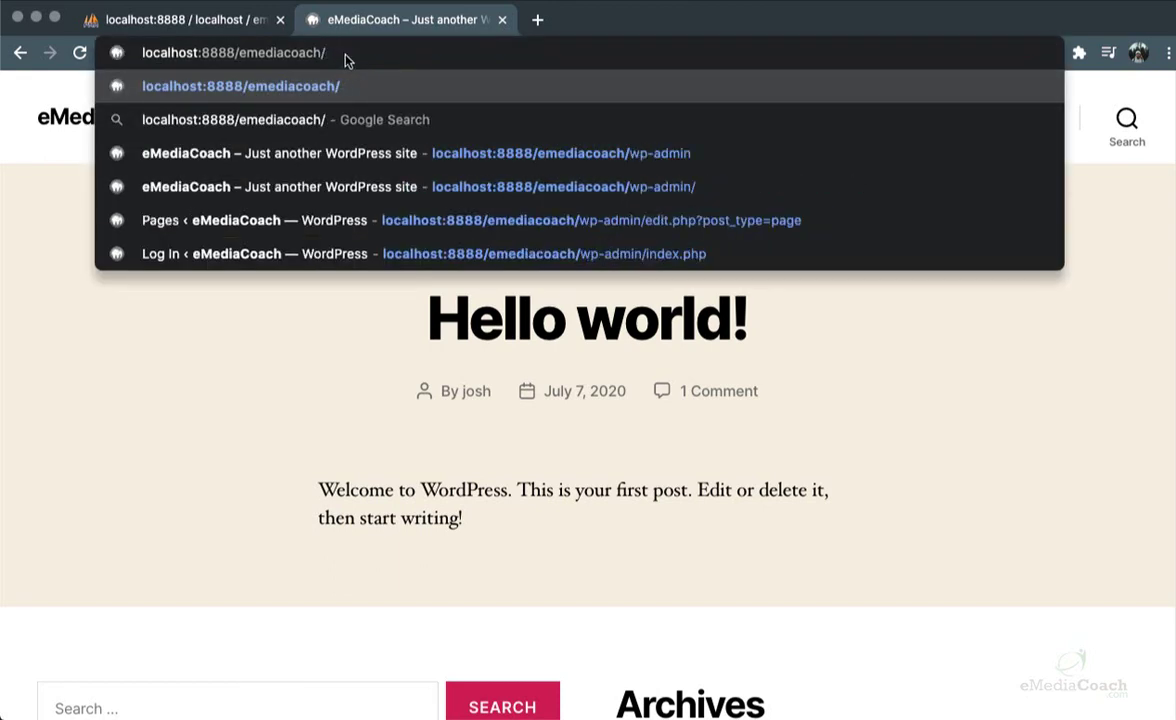
text(josh)
key(Return)
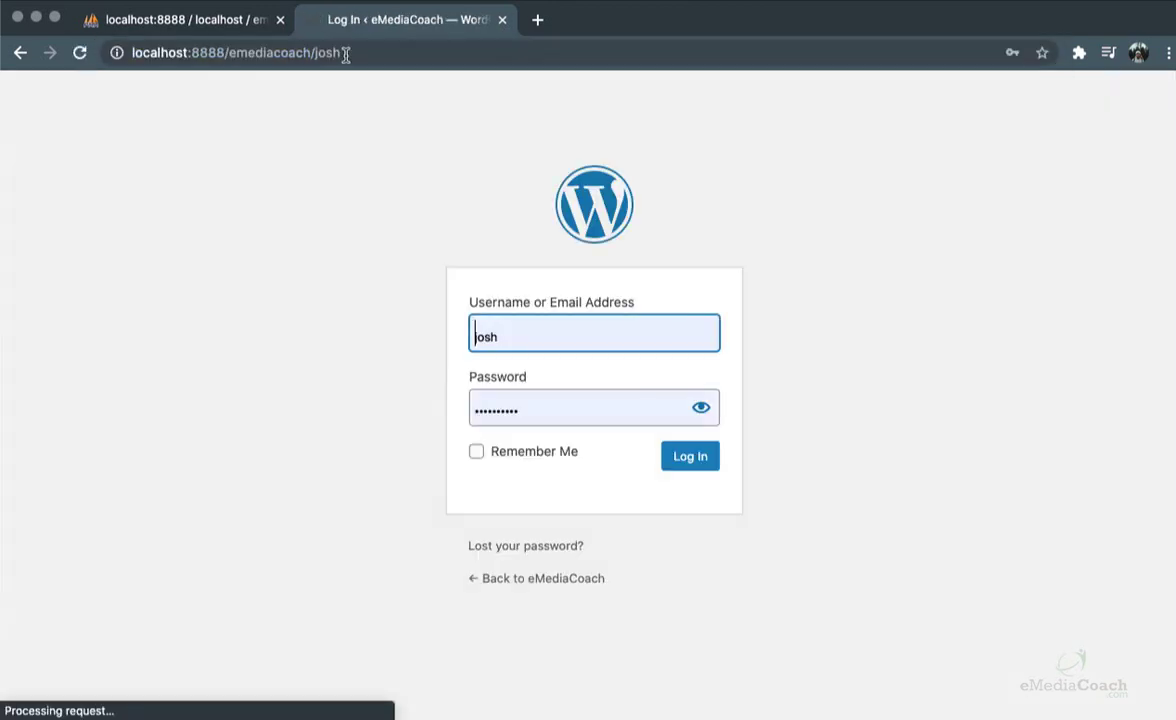
- Log in, set the WPS Hide Login url to 'test', save, and log out
click(692, 460)
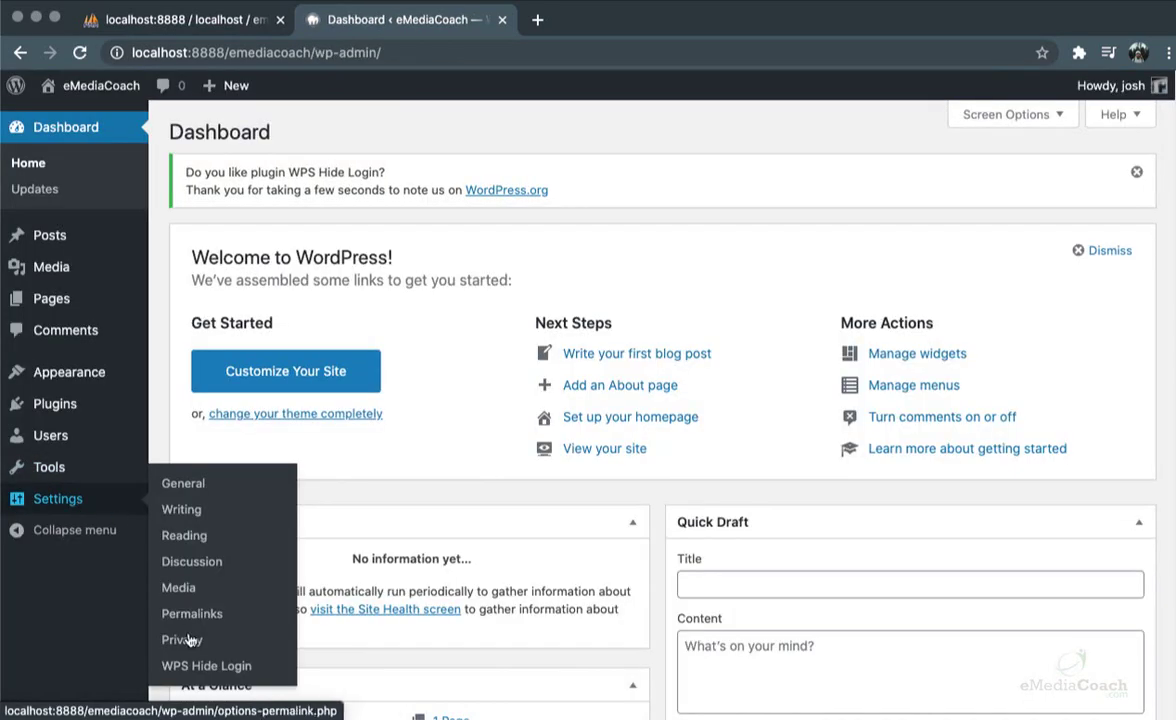
click(188, 670)
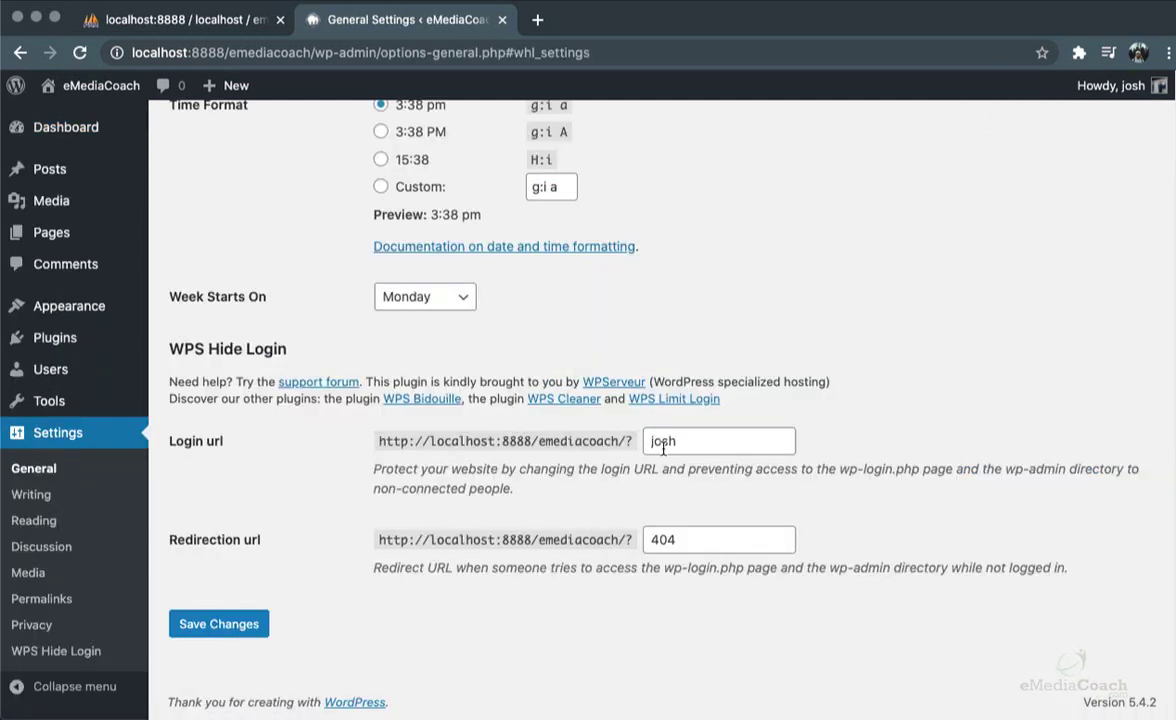
double_click(663, 441)
text(test)
click(238, 624)
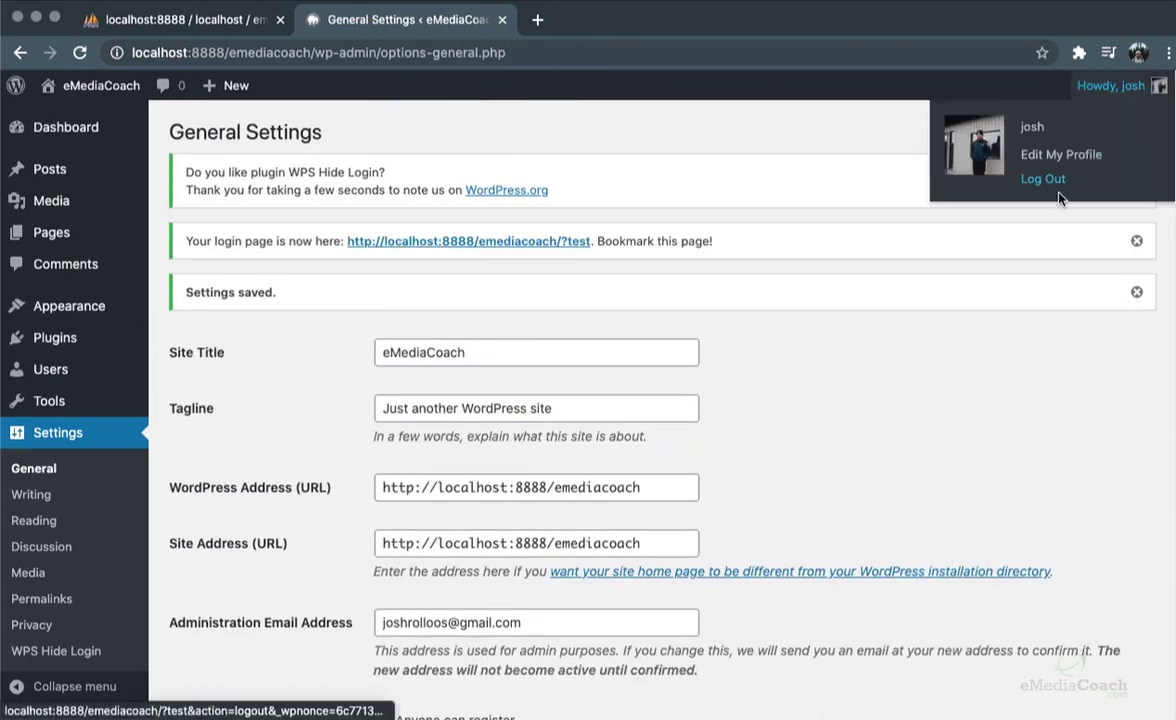
click(1045, 180)
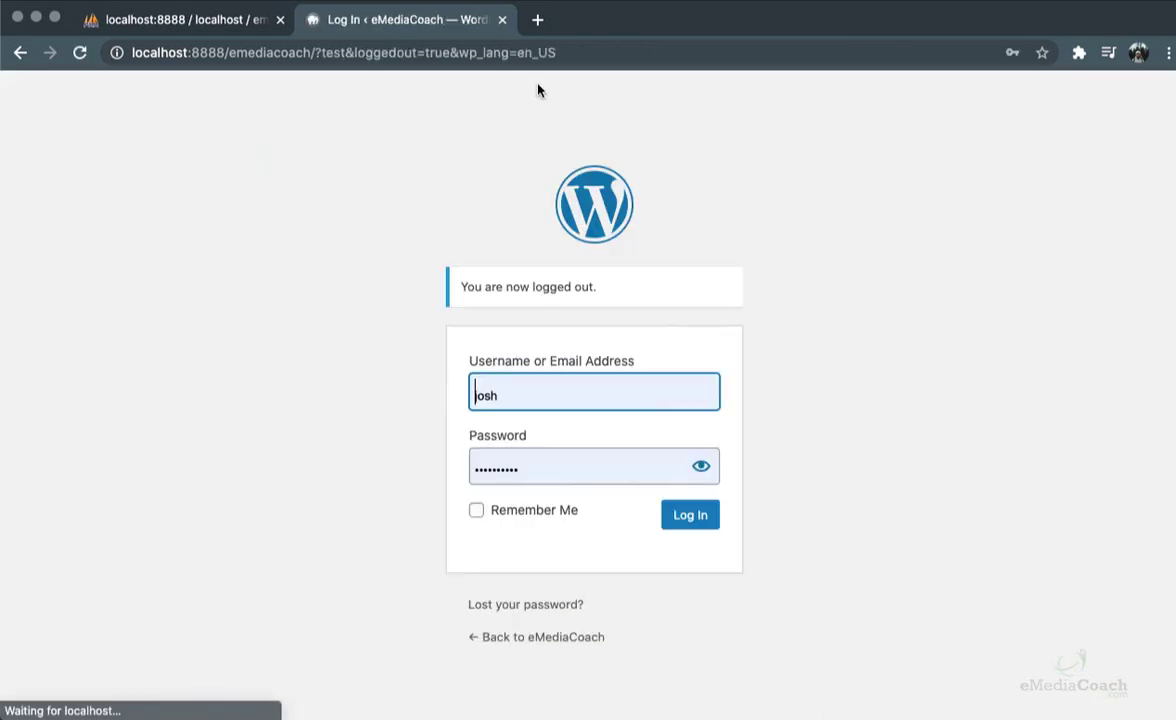
- Load the old localhost:8888/emediacoach/josh login address and confirm it shows Page Not Found
click(537, 52)
text(localhost:8888)
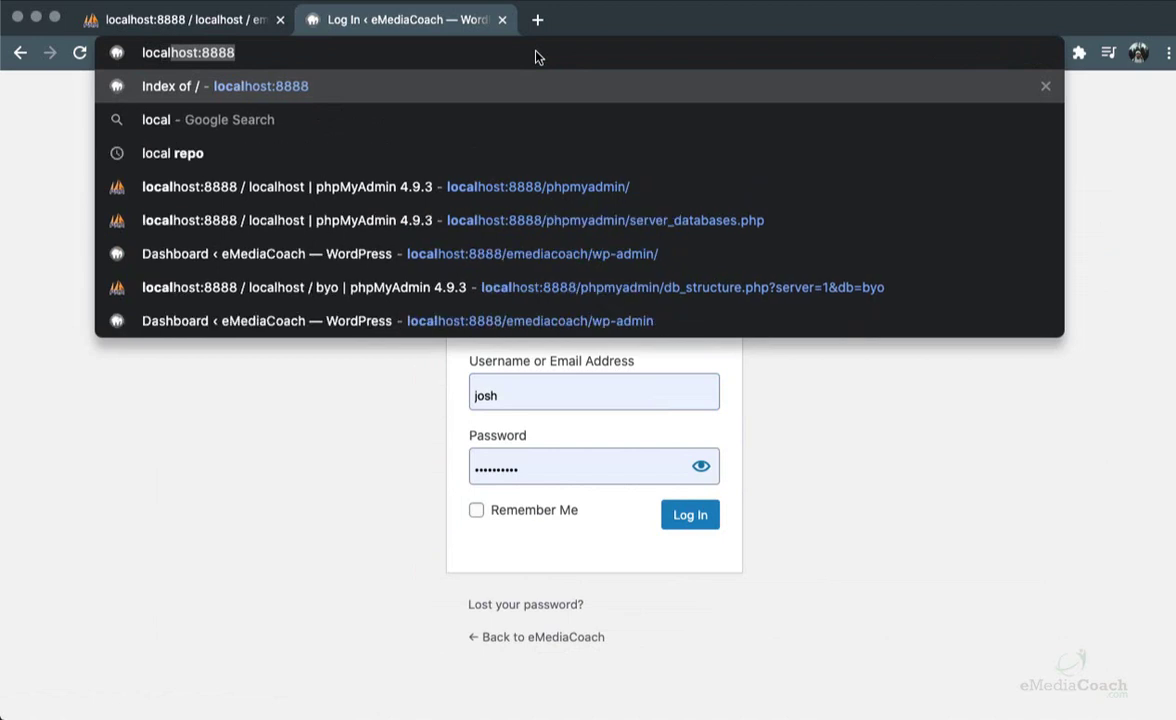
text(/)
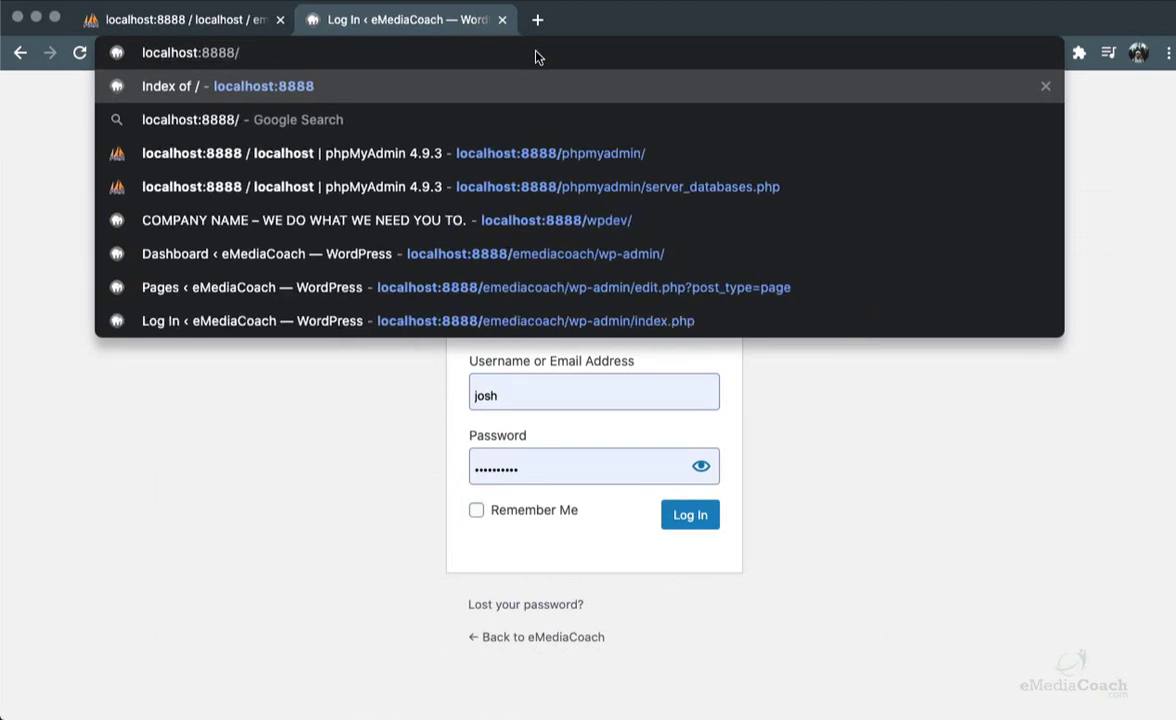
text(emediacoach/wp-adm)
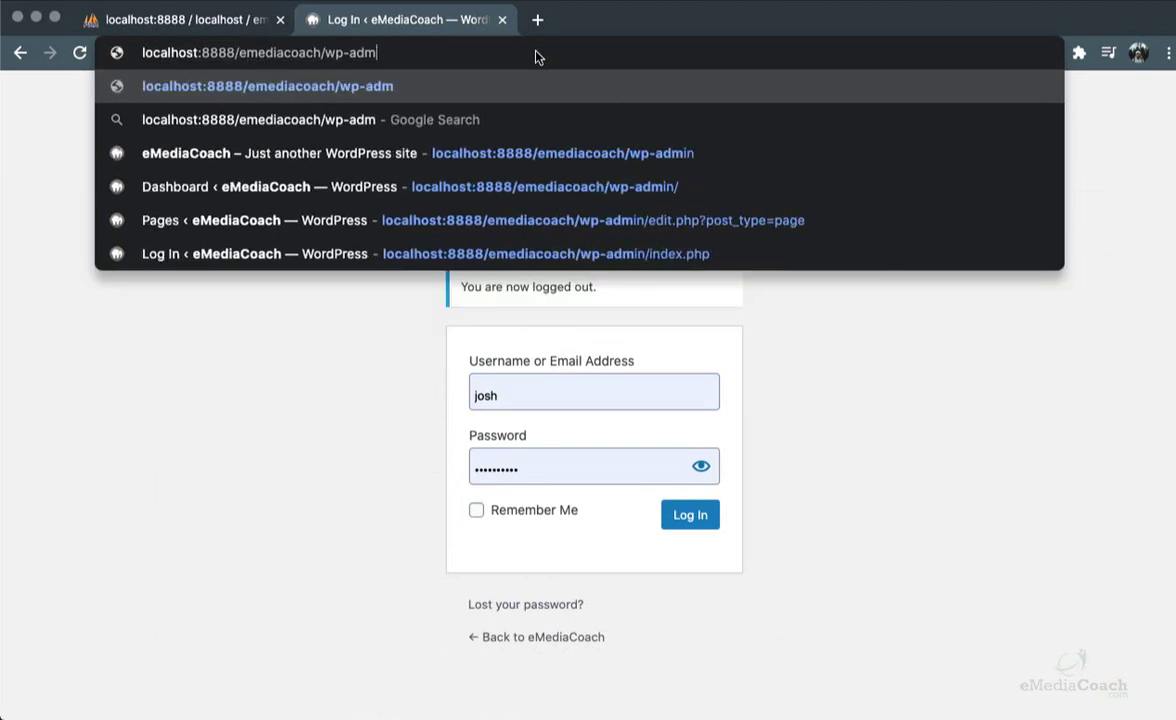
text(p)
key(BackSpace)
key(BackSpace)
text(josh)
key(Return)
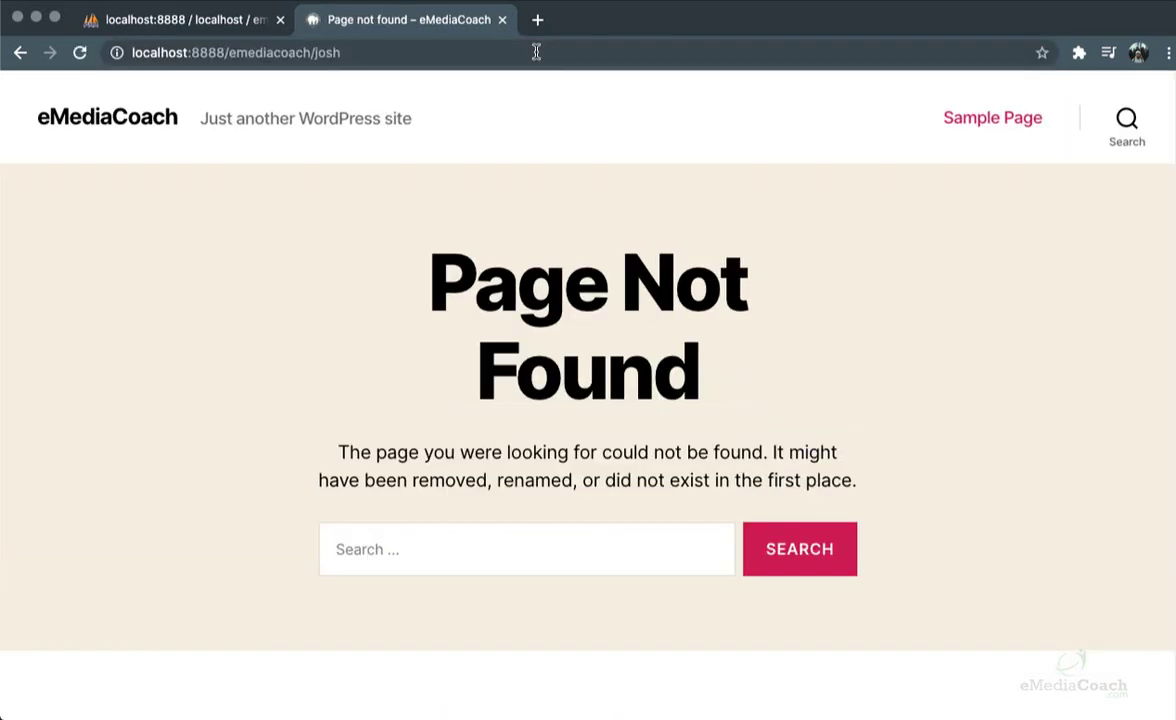
- Open the 'test' login address and log in to the Dashboard
click(536, 52)
key(BackSpace)
key(BackSpace)
key(BackSpace)
key(BackSpace)
text(test)
key(Return)
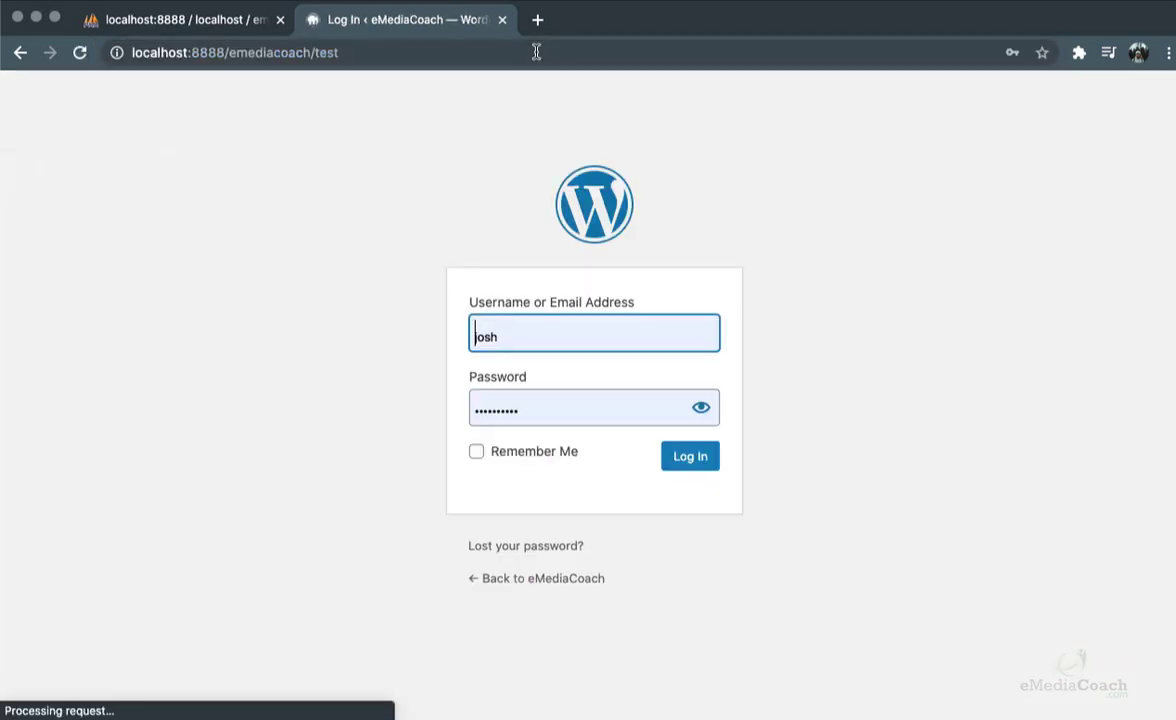
click(686, 456)
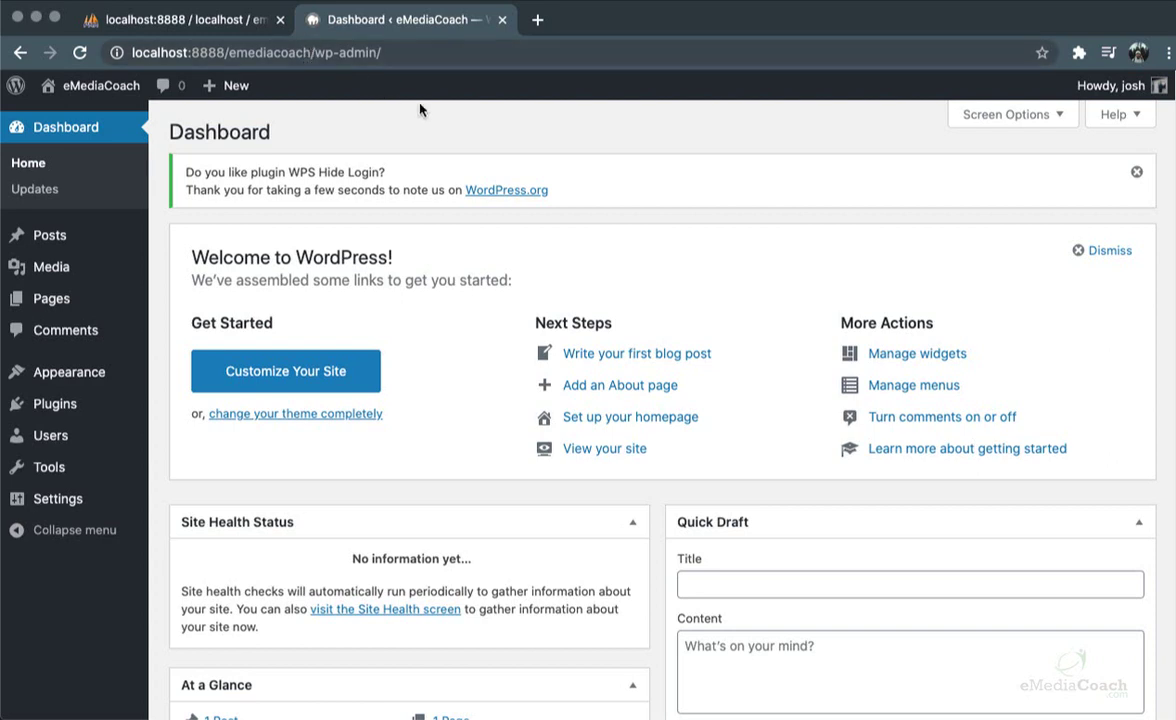
- Dismiss the 'Do you like plugin WPS Hide Login?' rating notice on the Dashboard
click(1136, 172)
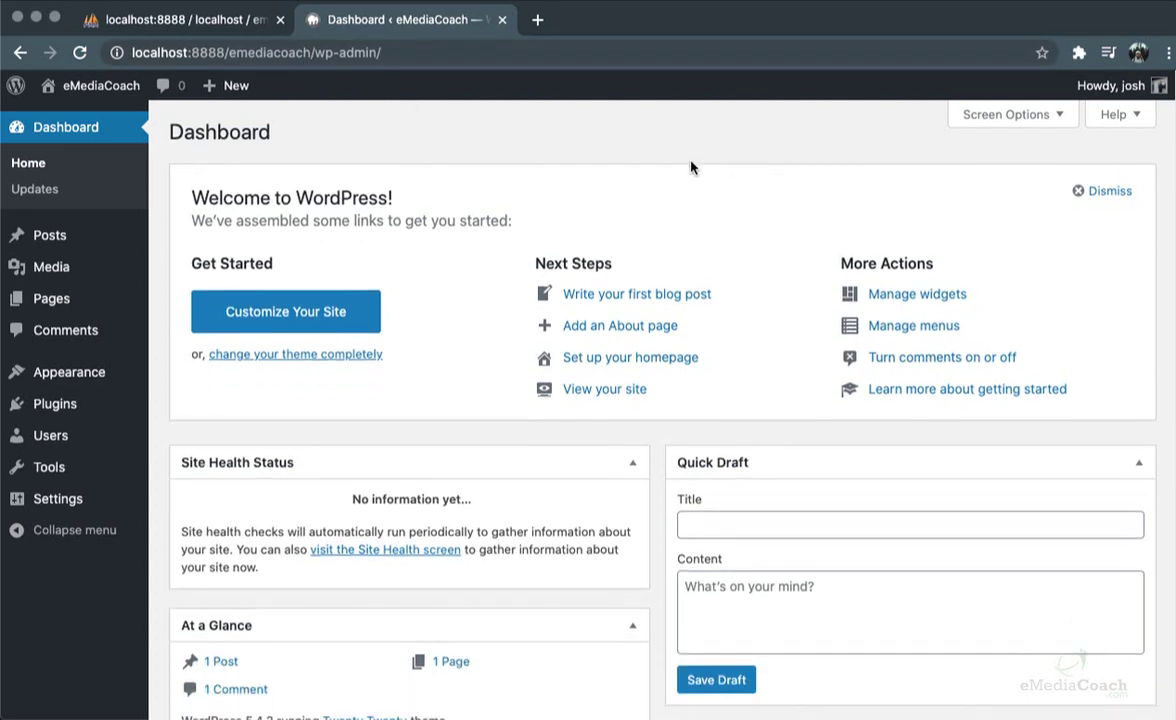